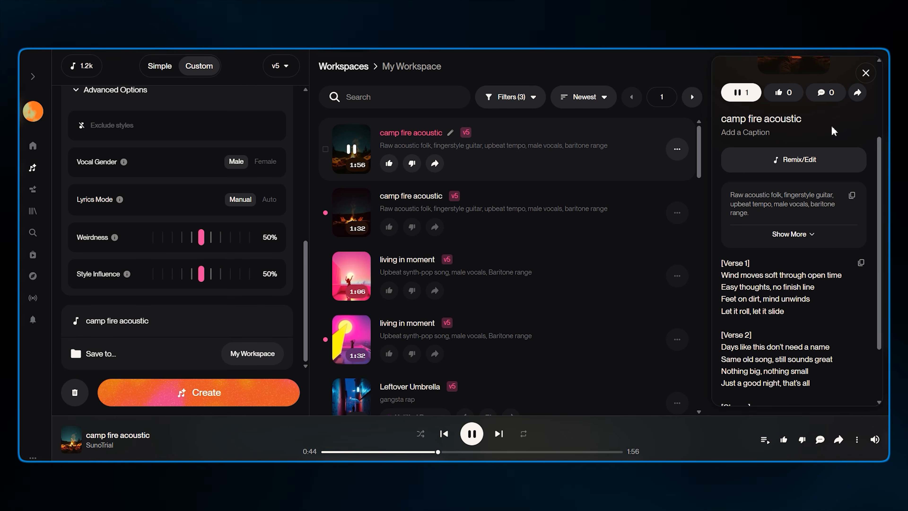
Download the 1:56 version of the camp fire acoustic song as WAV audio.
{"action": "scroll", "coordinate": [773, 317], "scroll_direction": "down", "scroll_amount": 1}
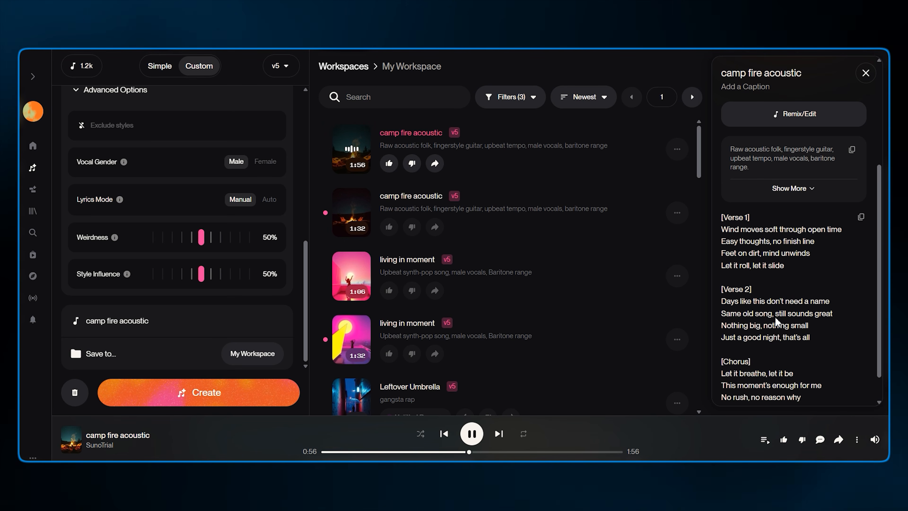
{"action": "scroll", "coordinate": [775, 319], "scroll_direction": "down", "scroll_amount": 1}
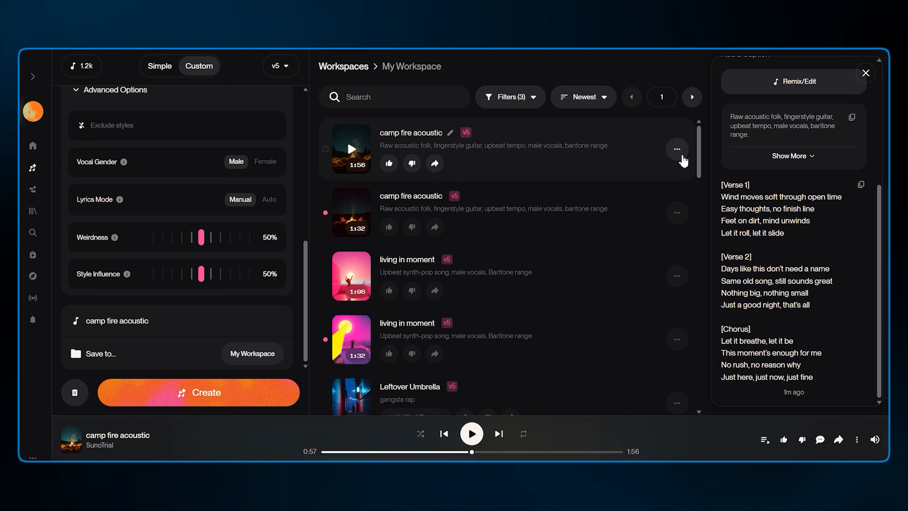
{"action": "left_click", "coordinate": [681, 159]}
{"action": "mouse_move", "coordinate": [631, 397]}
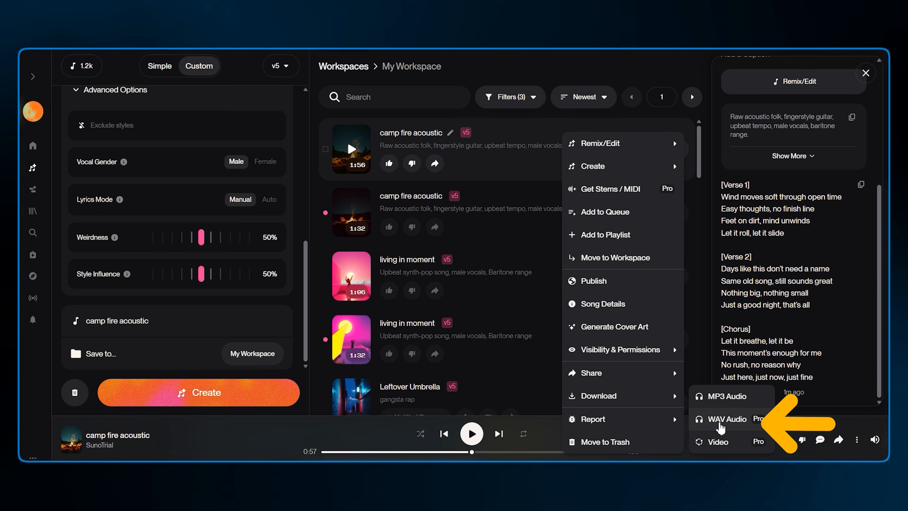
{"action": "left_click", "coordinate": [719, 424]}
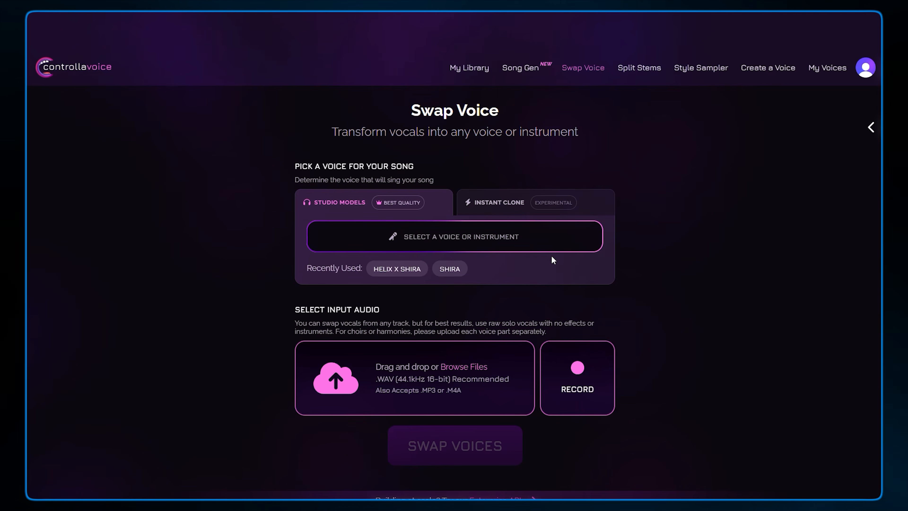
Switch to Controlla Voice, choose Instant Clone as the voice source, and add the camp fire acoustic file as input audio.
{"action": "left_click", "coordinate": [493, 205]}
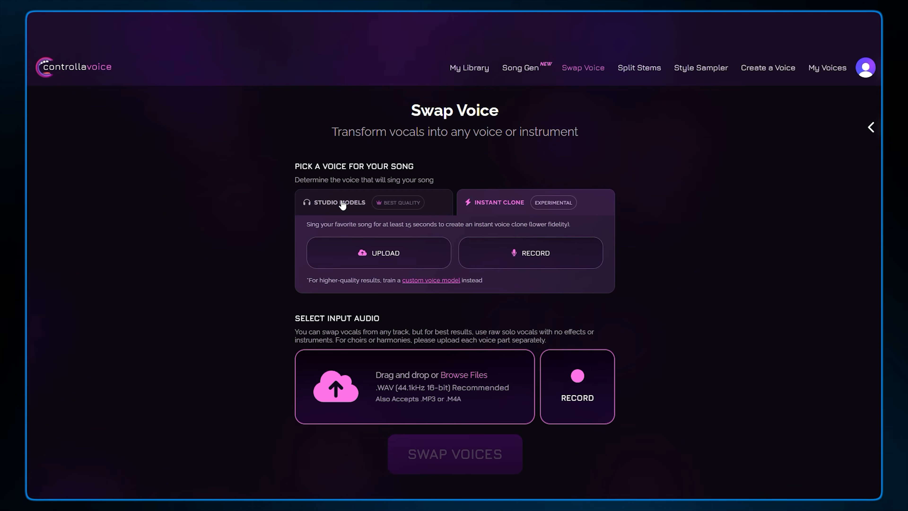
{"action": "left_click_drag", "start_coordinate": [300, 225], "coordinate": [581, 227]}
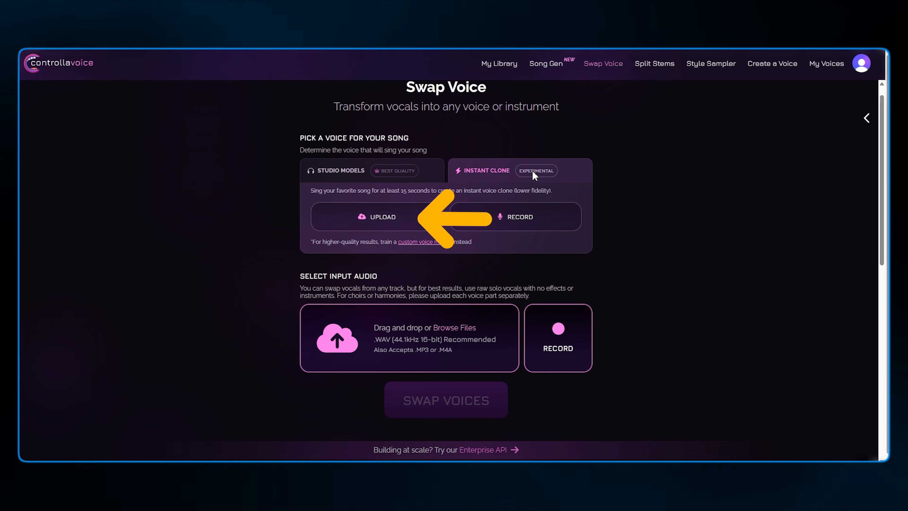
{"action": "scroll", "coordinate": [446, 251], "scroll_direction": "down", "scroll_amount": 1}
{"action": "left_click", "coordinate": [382, 187]}
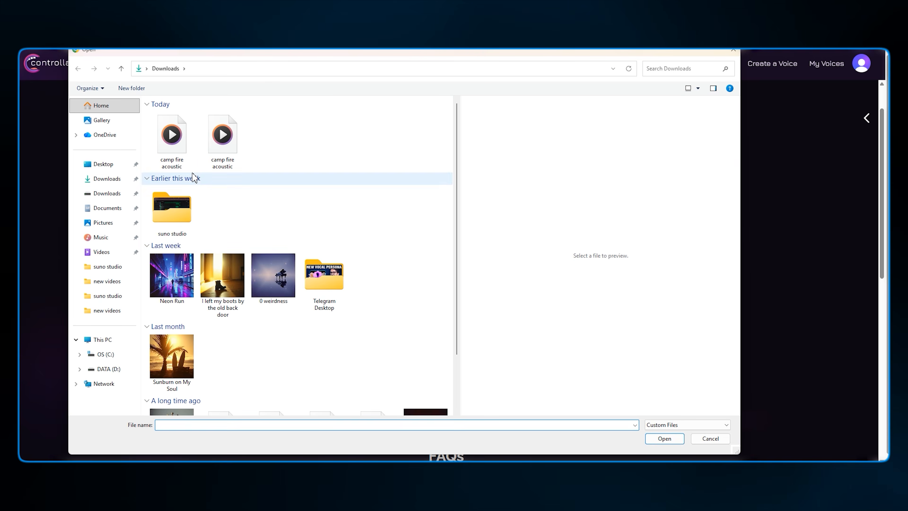
{"action": "double_click", "coordinate": [181, 162]}
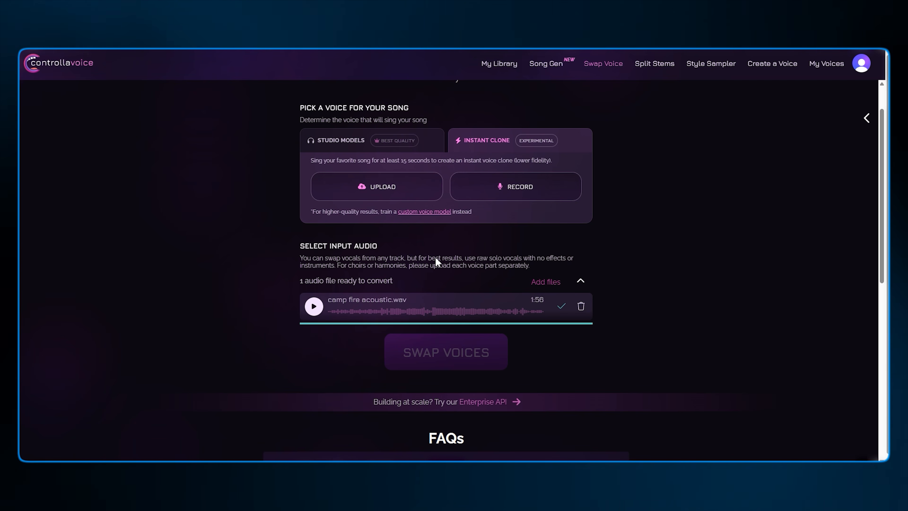
Record a vocal sample for the instant clone and swap the song's lead vocal with it.
{"action": "left_click", "coordinate": [515, 186]}
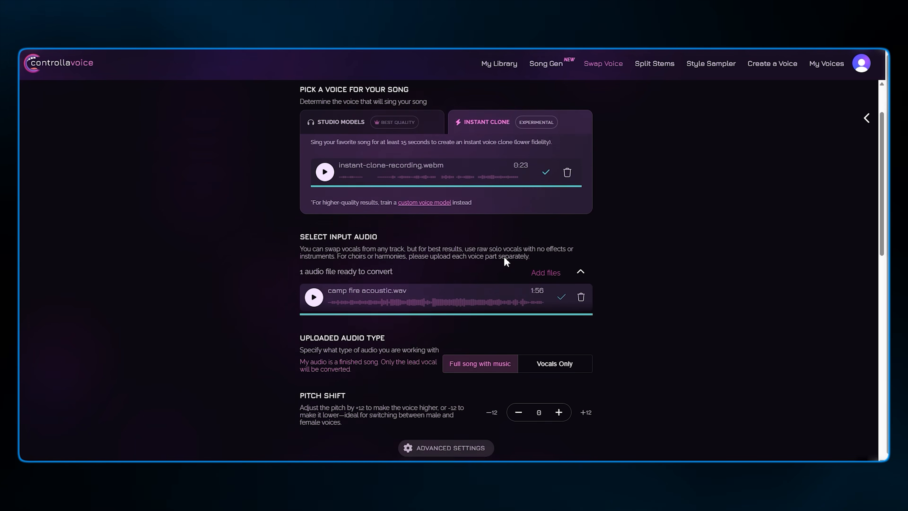
{"action": "scroll", "coordinate": [503, 256], "scroll_direction": "down", "scroll_amount": 3}
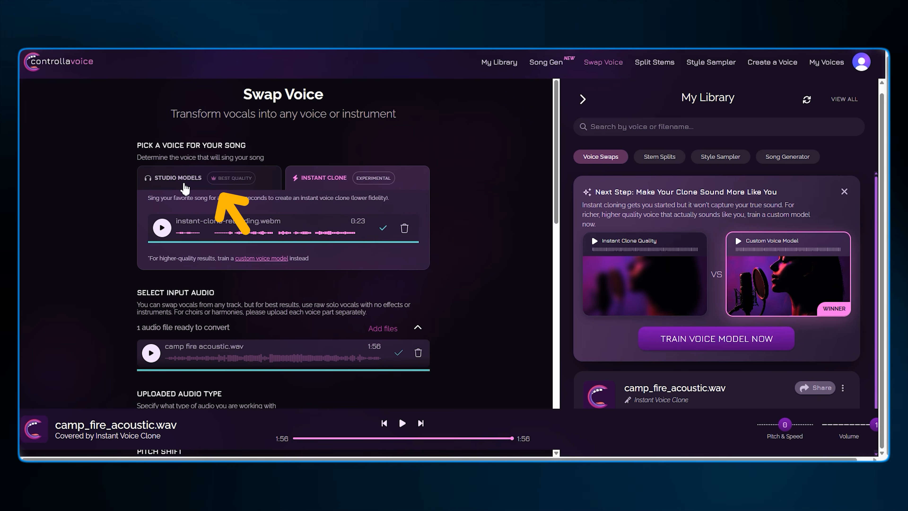
Create a custom studio voice model from the vocal recording vocal_clone_10m.MP3.
{"action": "left_click", "coordinate": [184, 188]}
{"action": "left_click", "coordinate": [365, 206]}
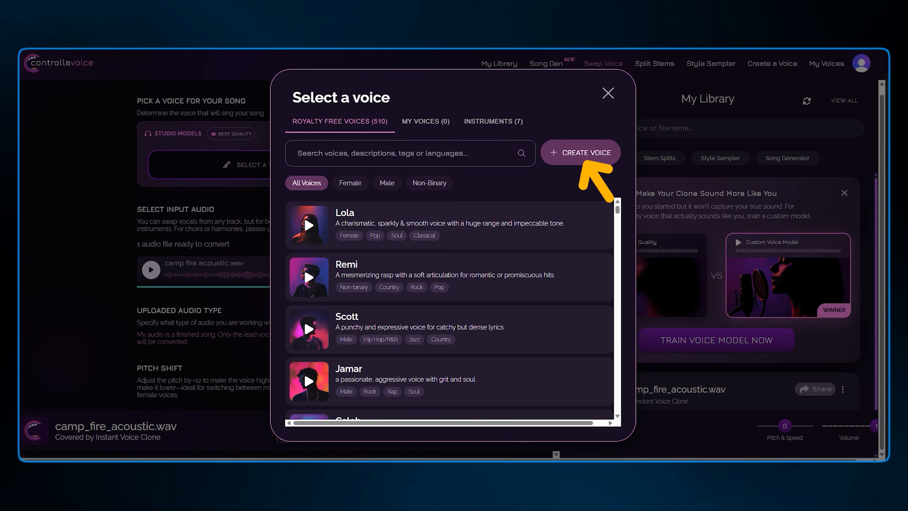
{"action": "left_click", "coordinate": [581, 152]}
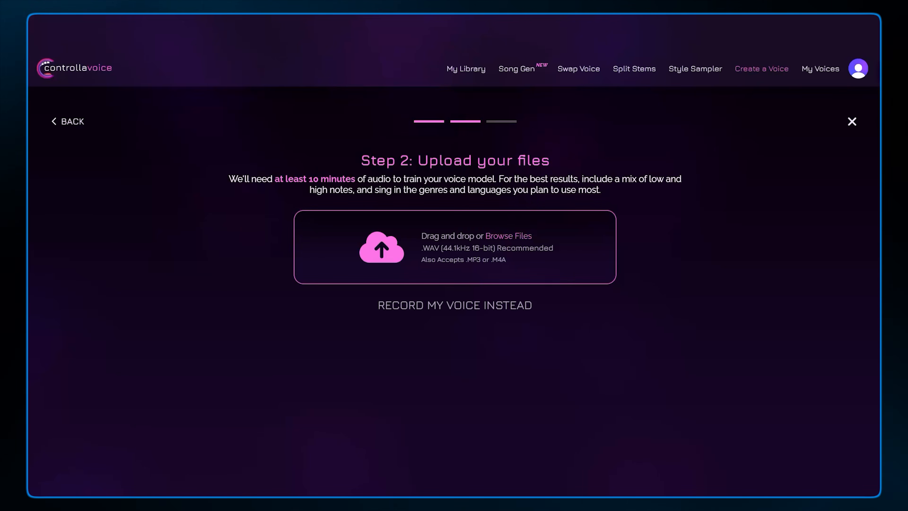
{"action": "left_click_drag", "start_coordinate": [536, 288], "coordinate": [426, 265]}
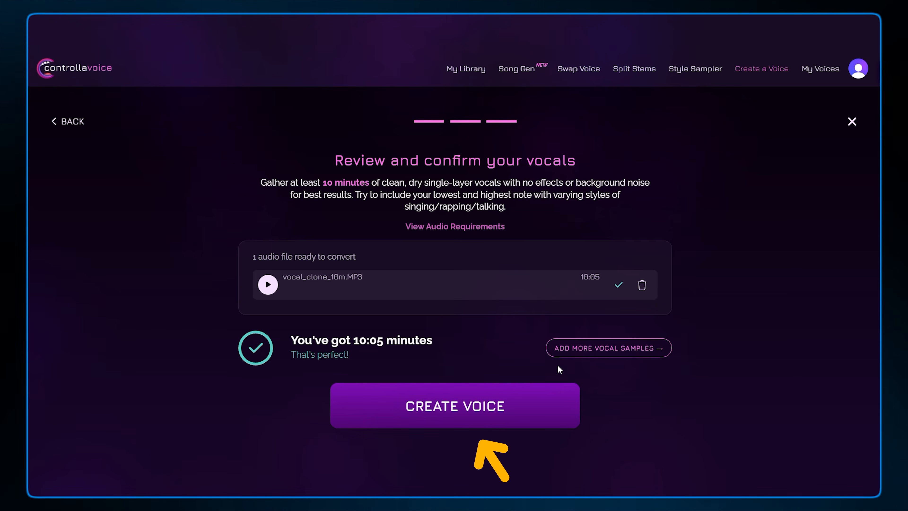
{"action": "left_click", "coordinate": [453, 421]}
{"action": "left_click", "coordinate": [449, 325]}
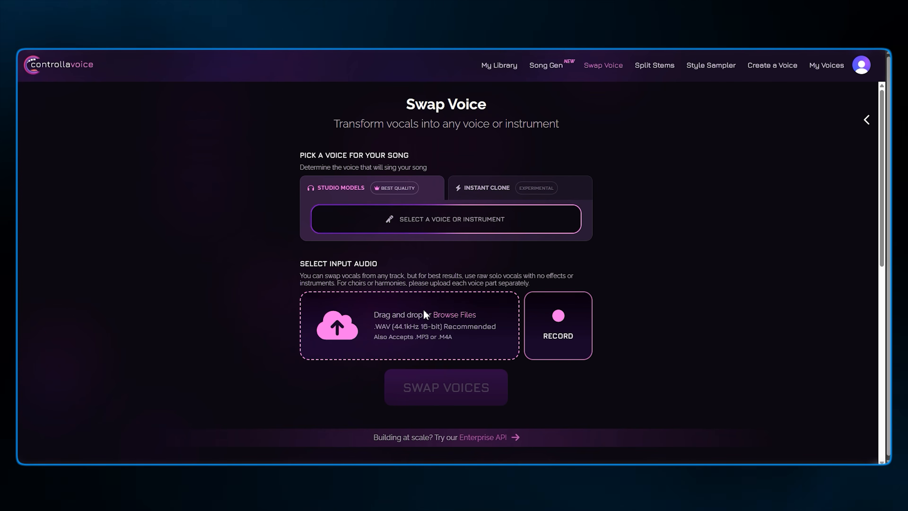
Set up a voice swap of camp fire acoustic.wav with the custom trained voice and the audio type Full song with music.
{"action": "left_click", "coordinate": [424, 311]}
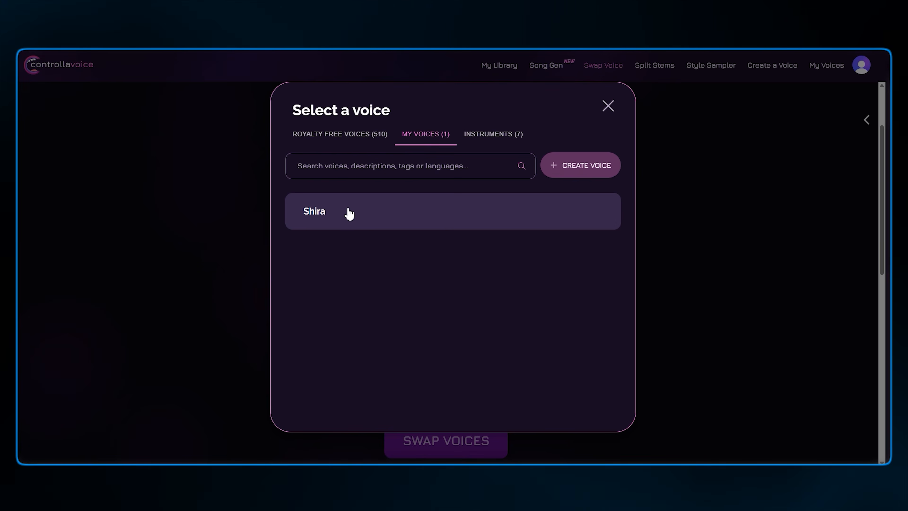
{"action": "left_click", "coordinate": [349, 213]}
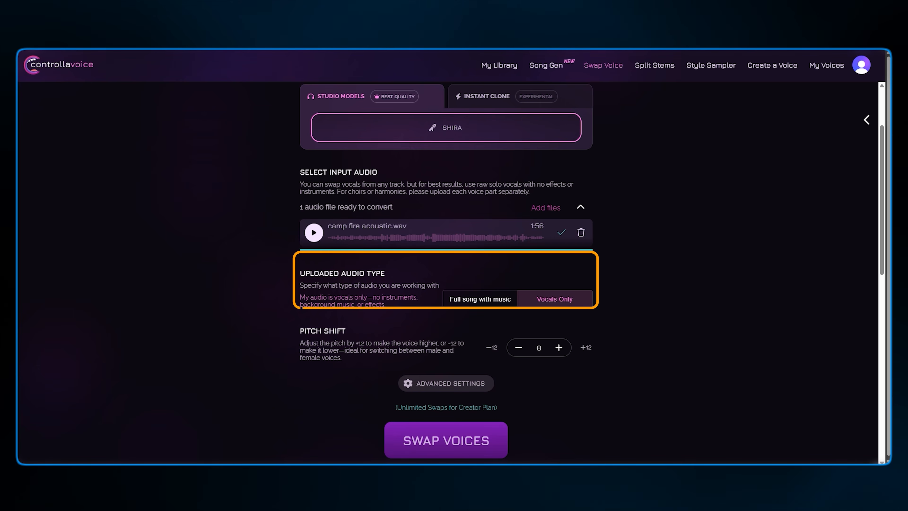
{"action": "left_click", "coordinate": [469, 301]}
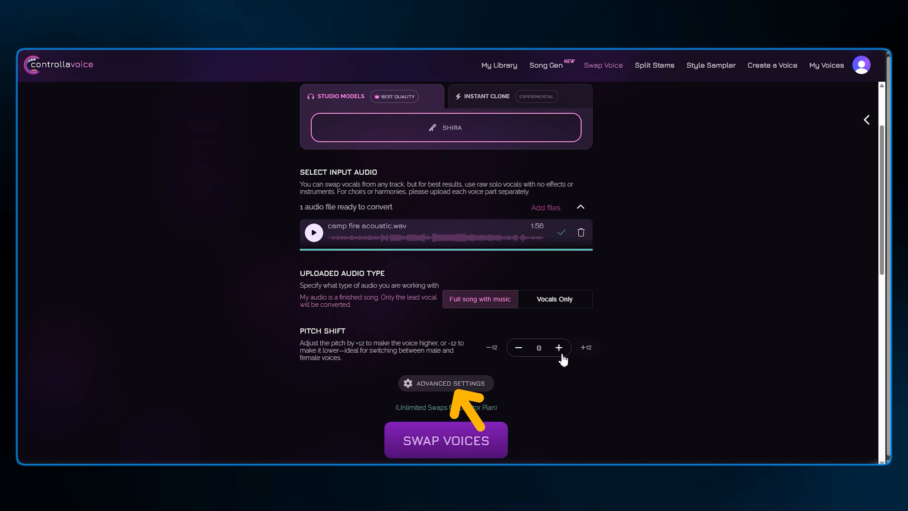
Save the advanced settings with Accent Preference fully at Target Accent and start the voice swap.
{"action": "left_click", "coordinate": [477, 381]}
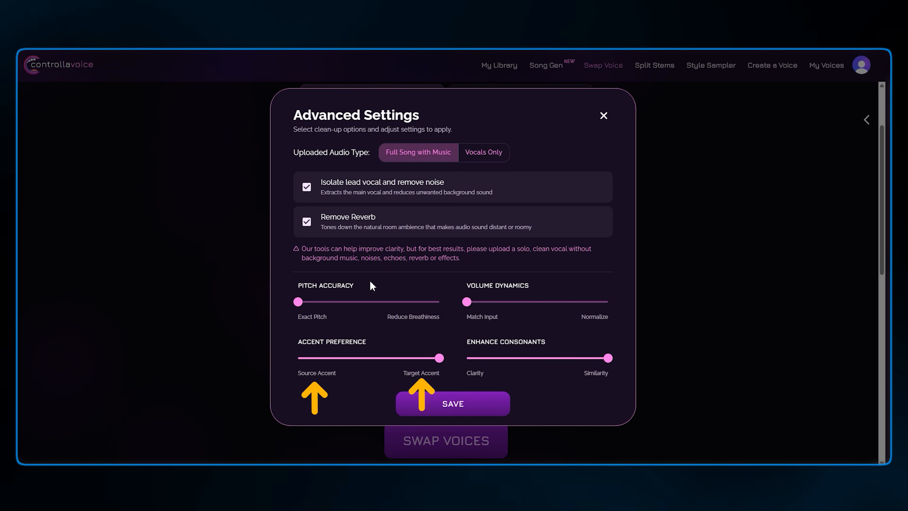
{"action": "left_click_drag", "start_coordinate": [439, 358], "coordinate": [369, 359]}
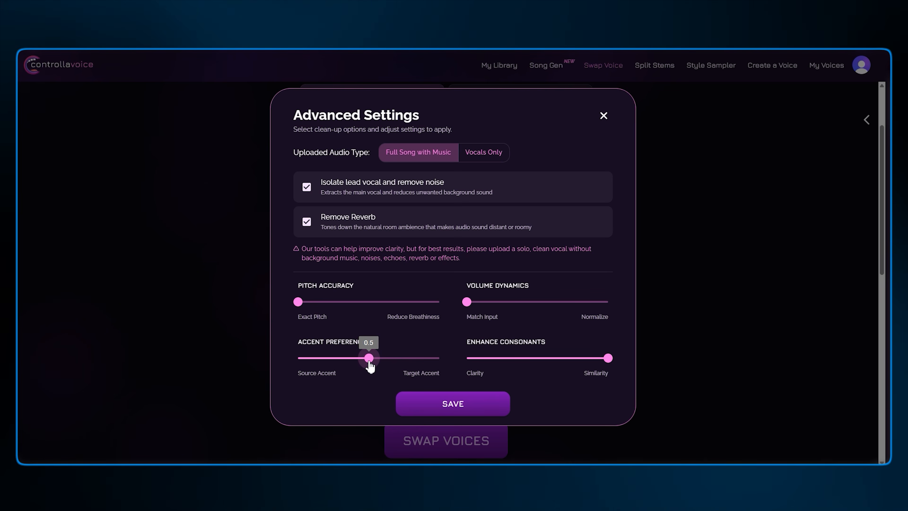
{"action": "left_click_drag", "start_coordinate": [370, 361], "coordinate": [439, 358]}
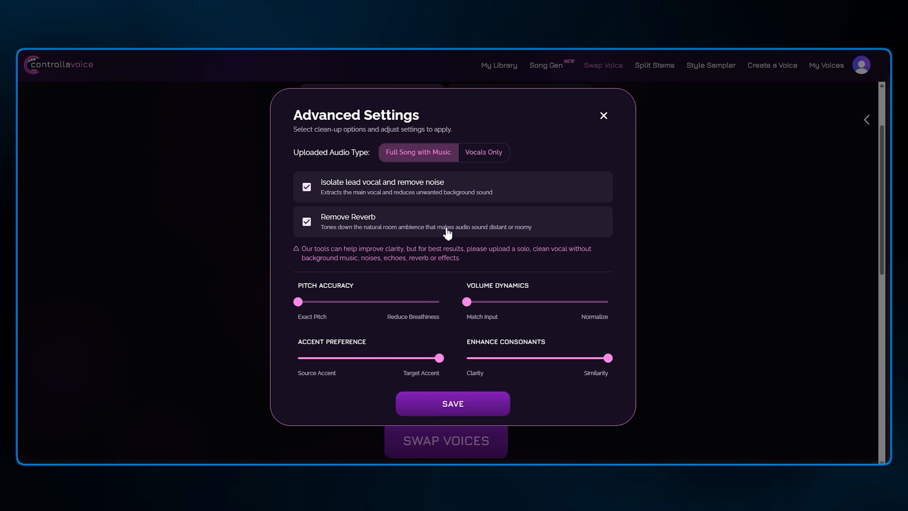
{"action": "left_click", "coordinate": [468, 403]}
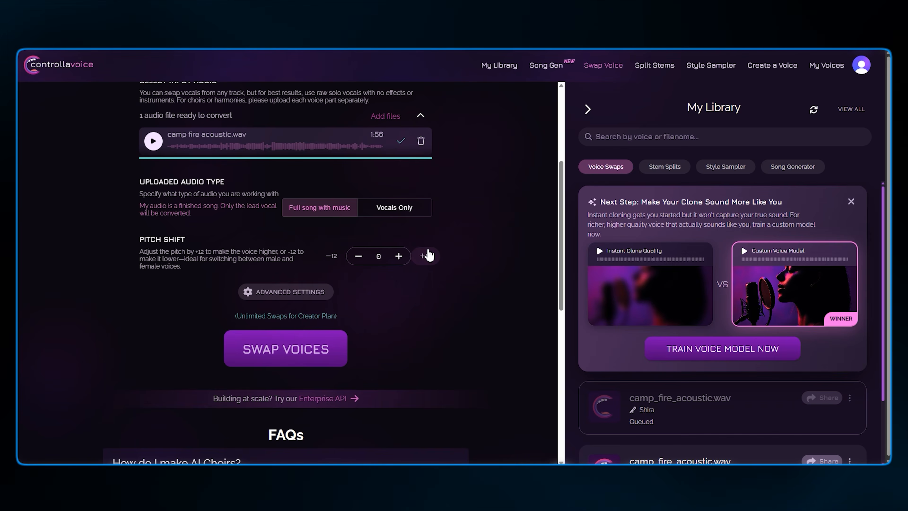
{"action": "scroll", "coordinate": [686, 366], "scroll_direction": "down", "scroll_amount": 2}
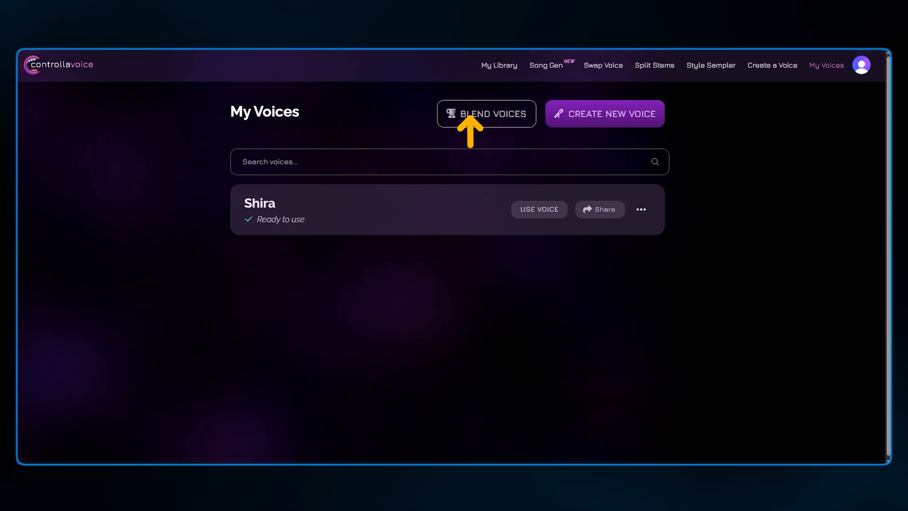
Start a blended voice and pick the male royalty-free voice Helix and the custom trained voice as its components.
{"action": "left_click", "coordinate": [446, 107]}
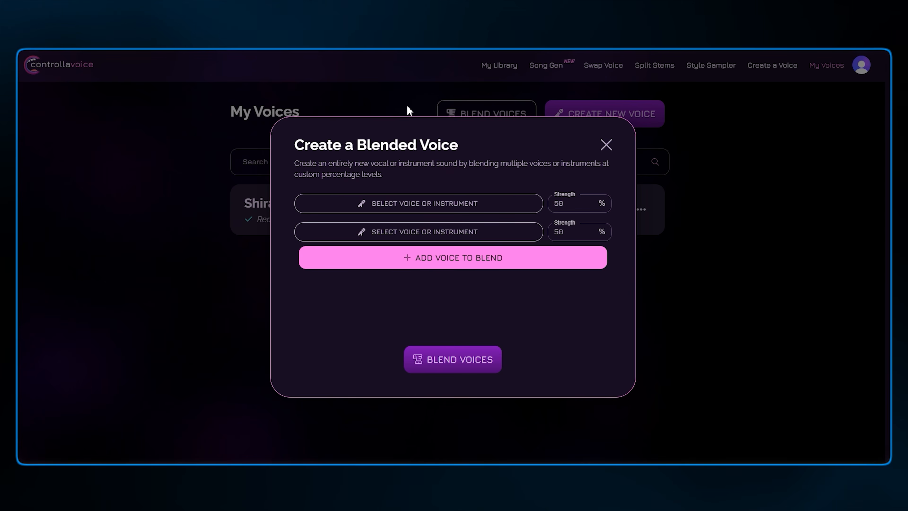
{"action": "left_click", "coordinate": [431, 228]}
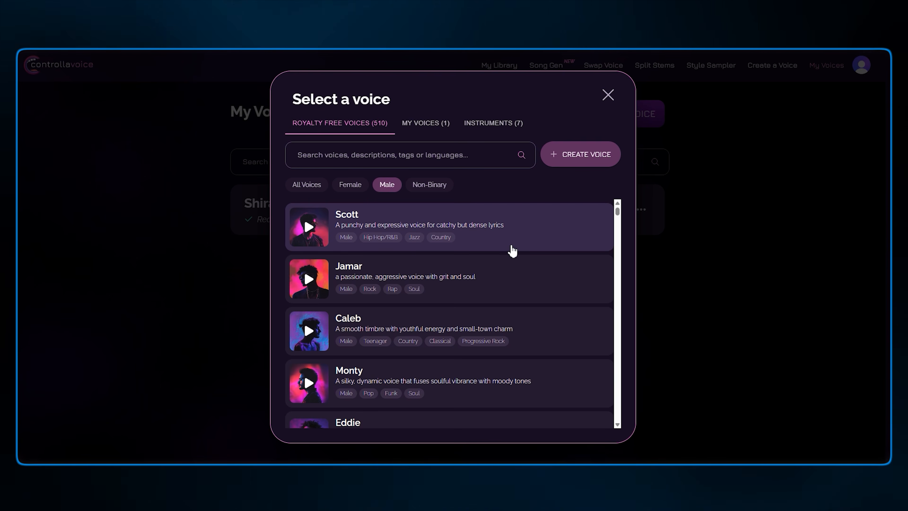
{"action": "scroll", "coordinate": [434, 292], "scroll_direction": "down", "scroll_amount": 1}
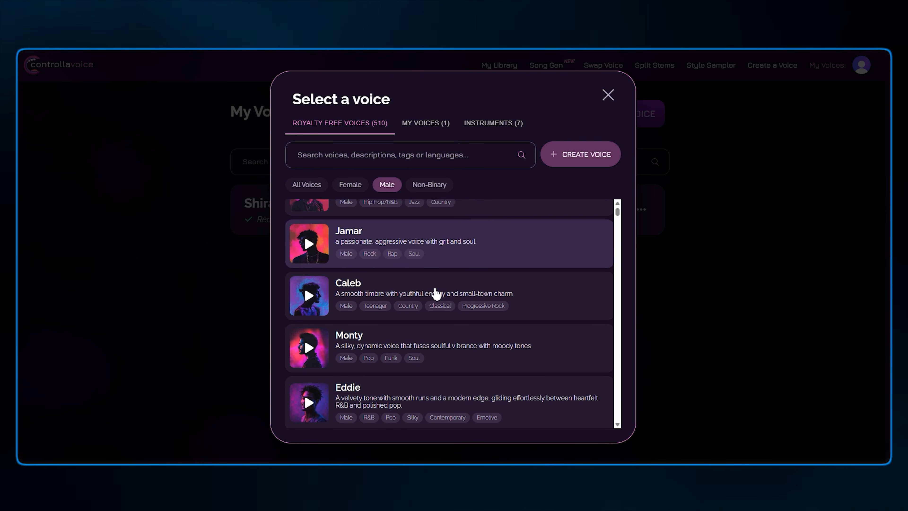
{"action": "scroll", "coordinate": [436, 293], "scroll_direction": "down", "scroll_amount": 5}
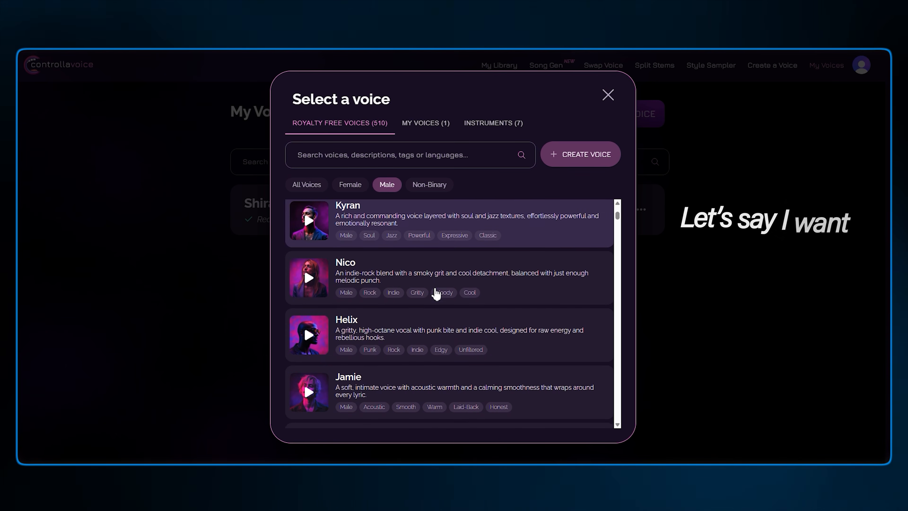
{"action": "scroll", "coordinate": [436, 293], "scroll_direction": "down", "scroll_amount": 7}
{"action": "scroll", "coordinate": [435, 293], "scroll_direction": "down", "scroll_amount": 10}
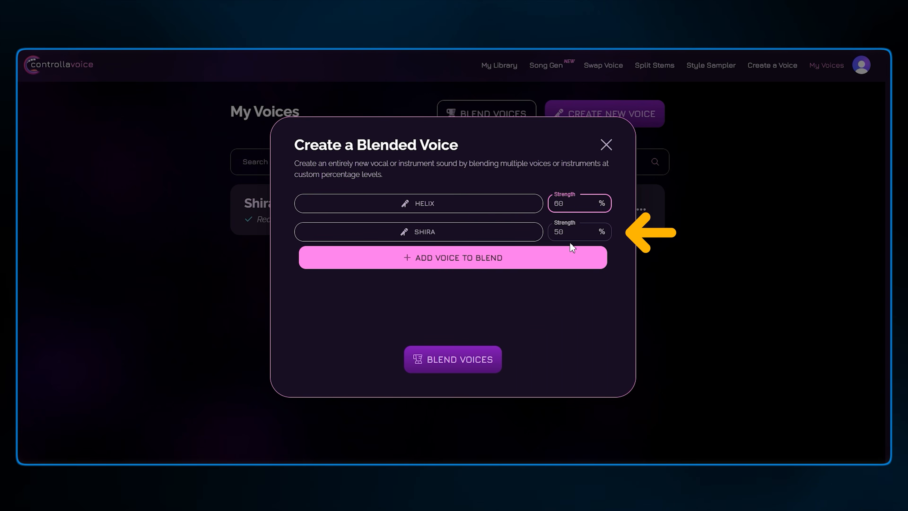
Set the blend strengths to 60% for Helix and 40% for the custom voice, and create the blended voice.
{"action": "left_click_drag", "start_coordinate": [569, 232], "coordinate": [553, 234]}
{"action": "type", "text": "40"}
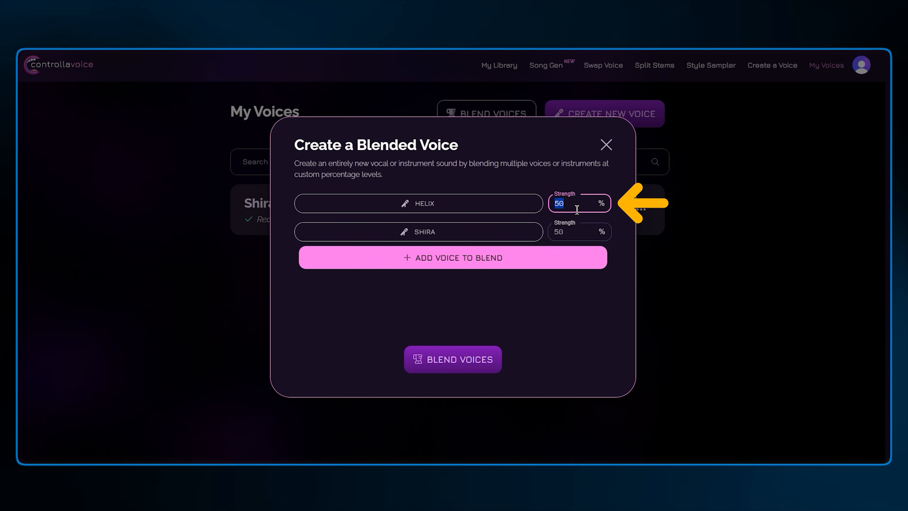
{"action": "type", "text": "60"}
{"action": "left_click", "coordinate": [553, 233]}
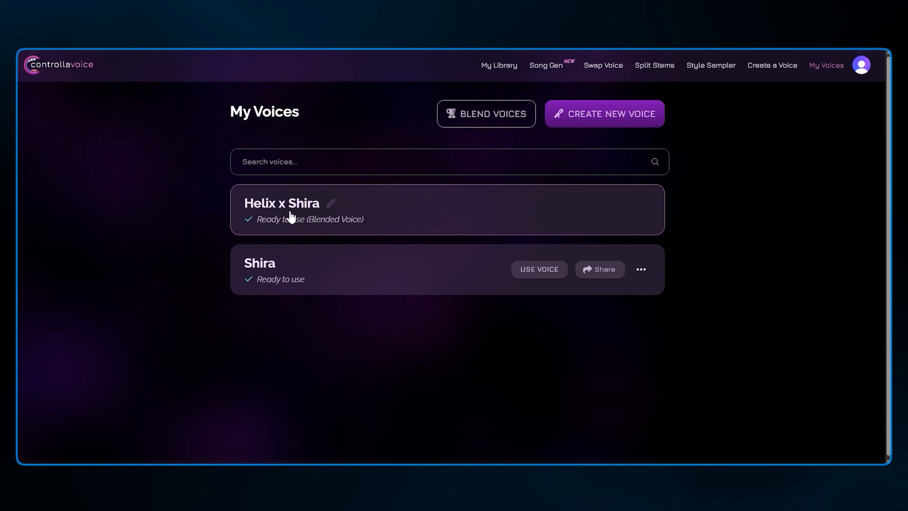
{"action": "left_click", "coordinate": [331, 202]}
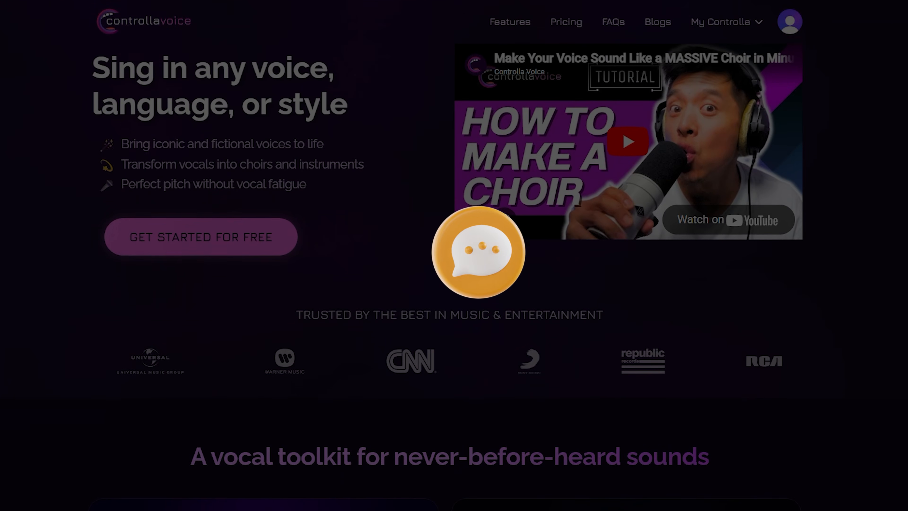
{"action": "scroll", "coordinate": [454, 255], "scroll_direction": "down", "scroll_amount": 2}
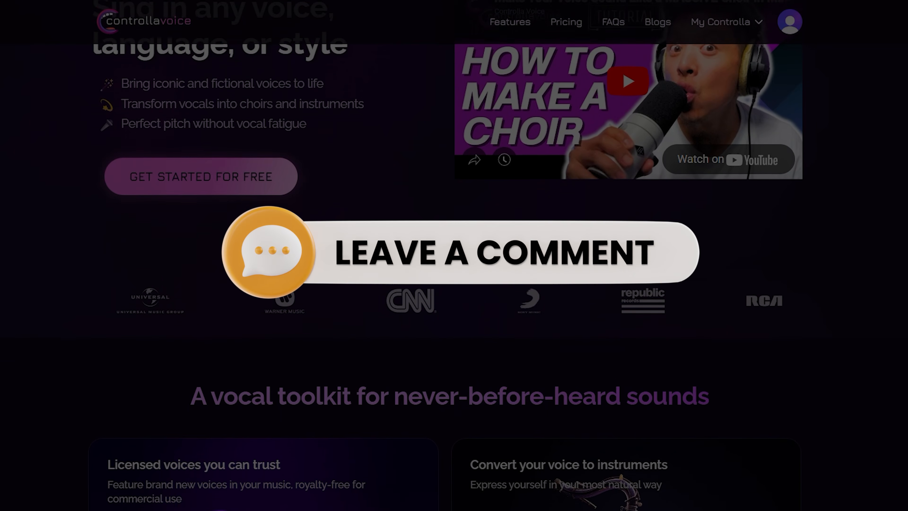
{"action": "scroll", "coordinate": [454, 256], "scroll_direction": "down", "scroll_amount": 2}
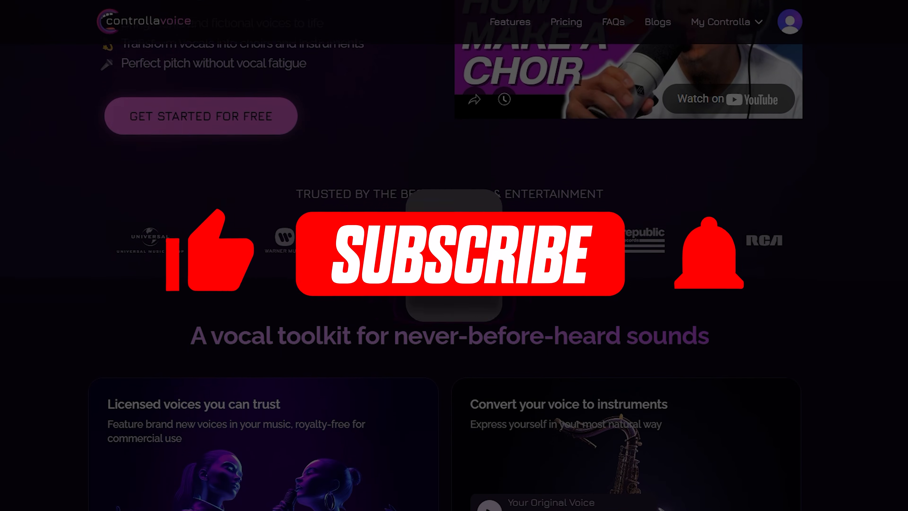
{"action": "scroll", "coordinate": [454, 255], "scroll_direction": "down", "scroll_amount": 2}
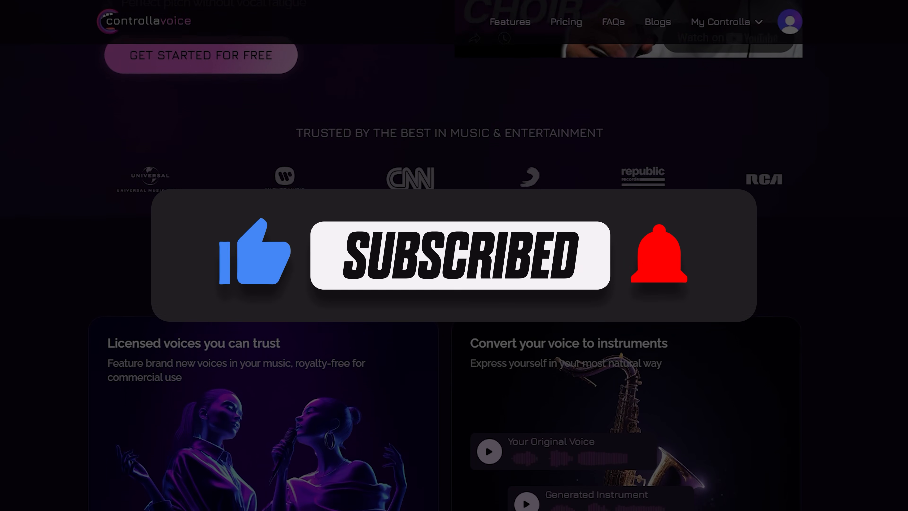
{"action": "scroll", "coordinate": [453, 255], "scroll_direction": "down", "scroll_amount": 2}
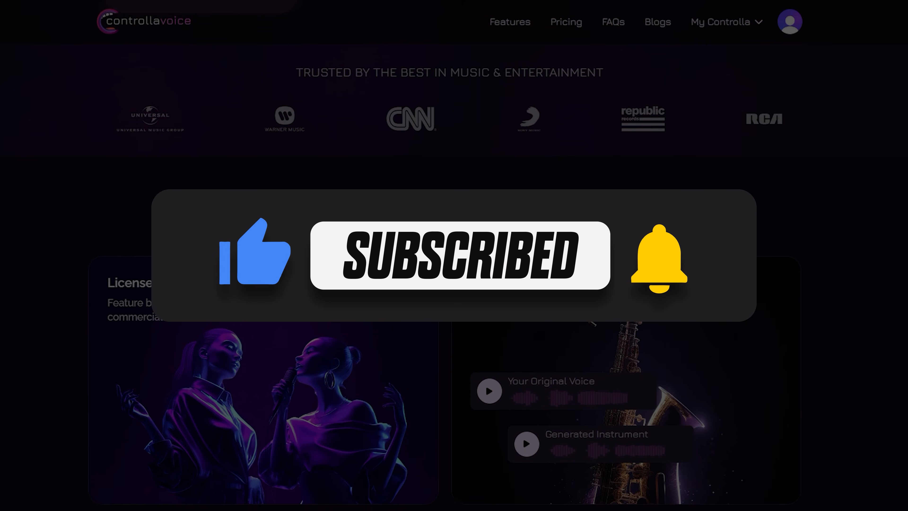